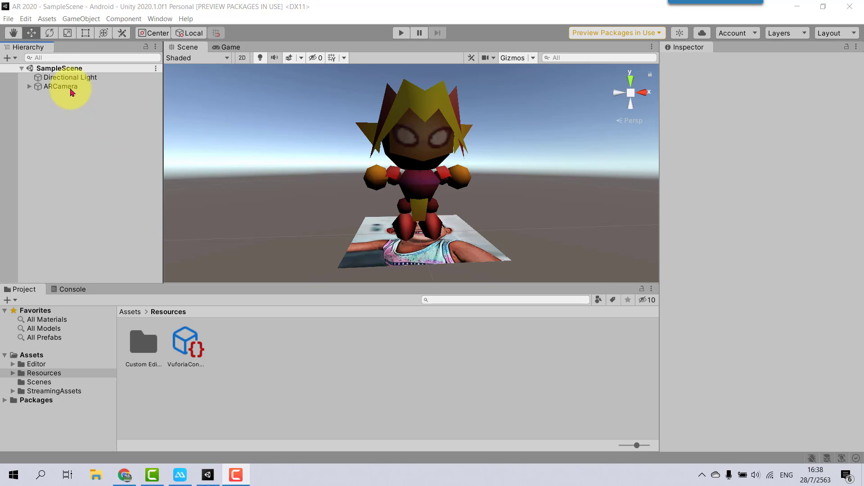
Open the Edit menu to reach the editor's Preferences.
{"action": "left_click", "coordinate": [26, 19]}
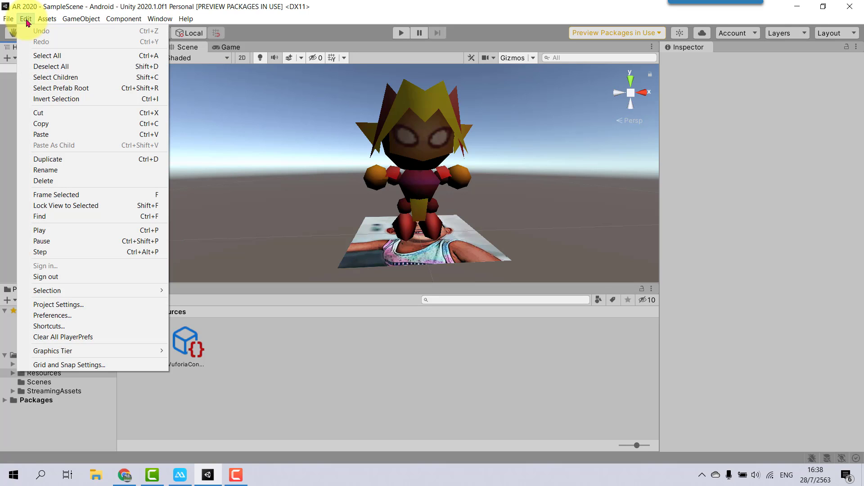
{"action": "left_click", "coordinate": [84, 316]}
{"action": "left_click", "coordinate": [105, 108]}
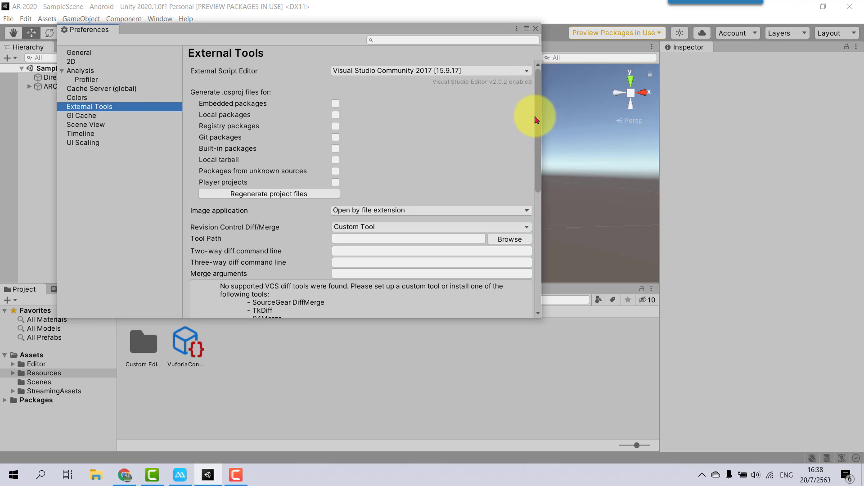
{"action": "left_click_drag", "start_coordinate": [536, 120], "coordinate": [538, 230]}
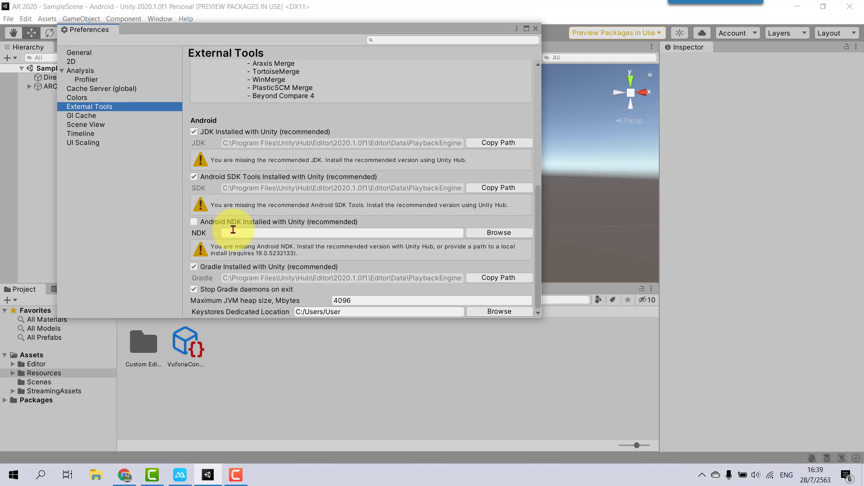
{"action": "left_click", "coordinate": [535, 28]}
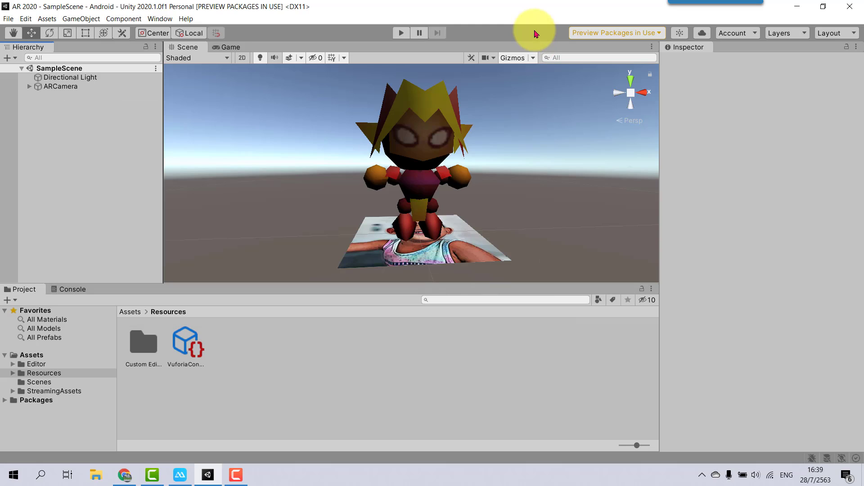
Close Unity and ApowerMirror, then list Unity Hub's installed versions 2020.1.0f1 and 2019.1.14f1.
{"action": "left_click", "coordinate": [851, 8]}
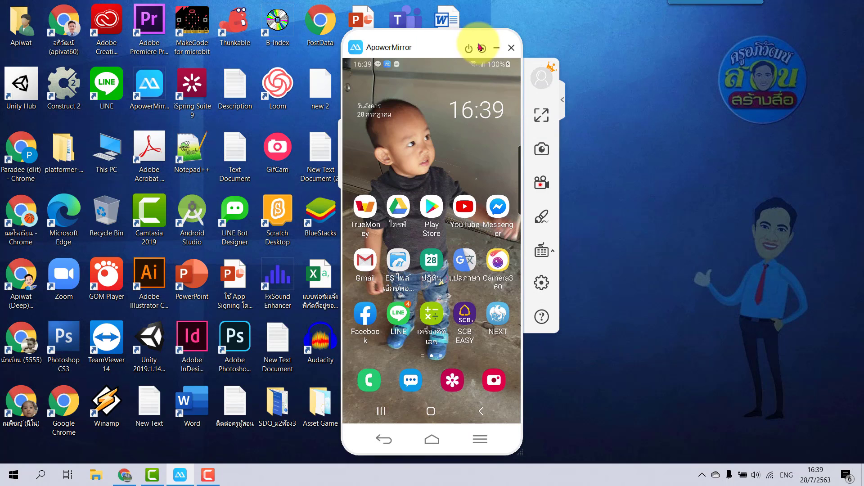
{"action": "left_click", "coordinate": [507, 42]}
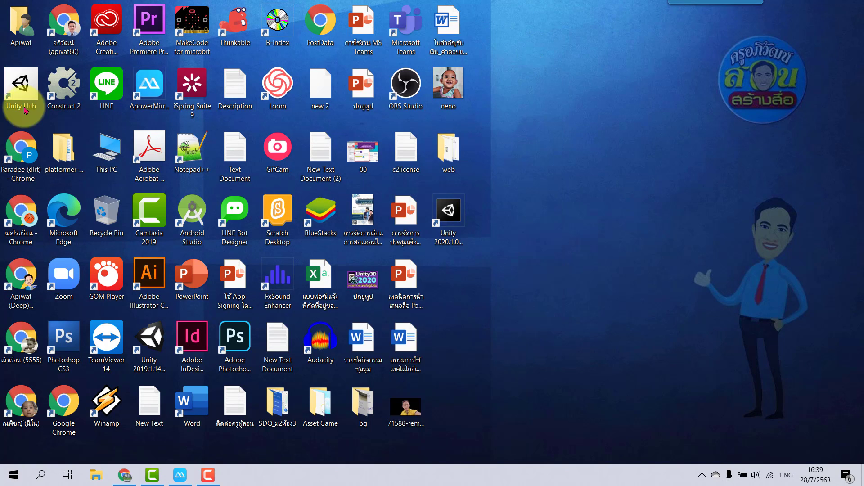
{"action": "double_click", "coordinate": [20, 87]}
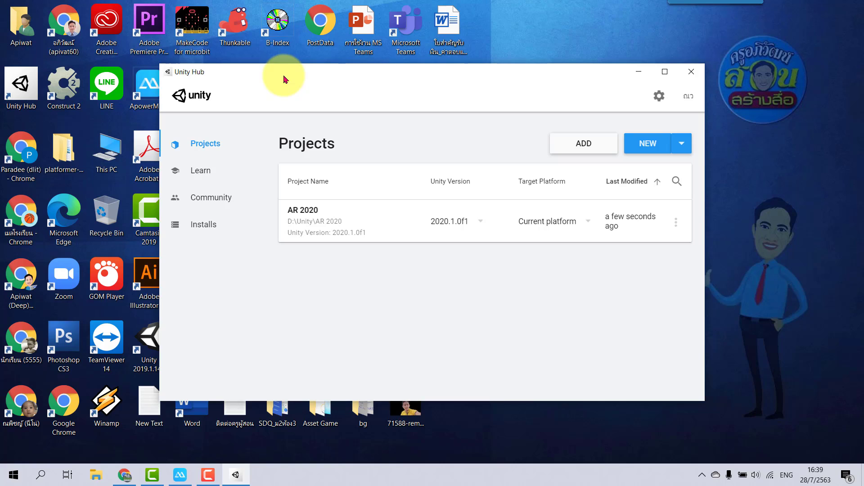
{"action": "left_click", "coordinate": [205, 232]}
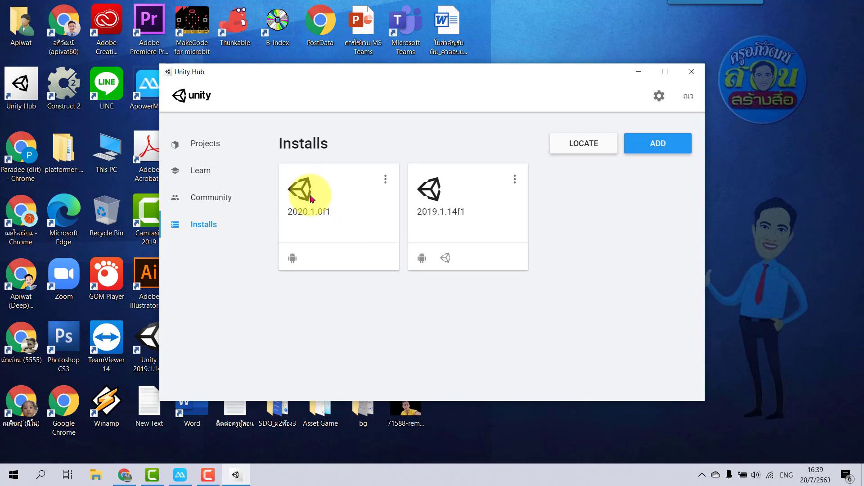
Add Android Build Support's SDK & NDK Tools and OpenJDK modules to Unity 2020.1.0f1.
{"action": "left_click", "coordinate": [387, 182]}
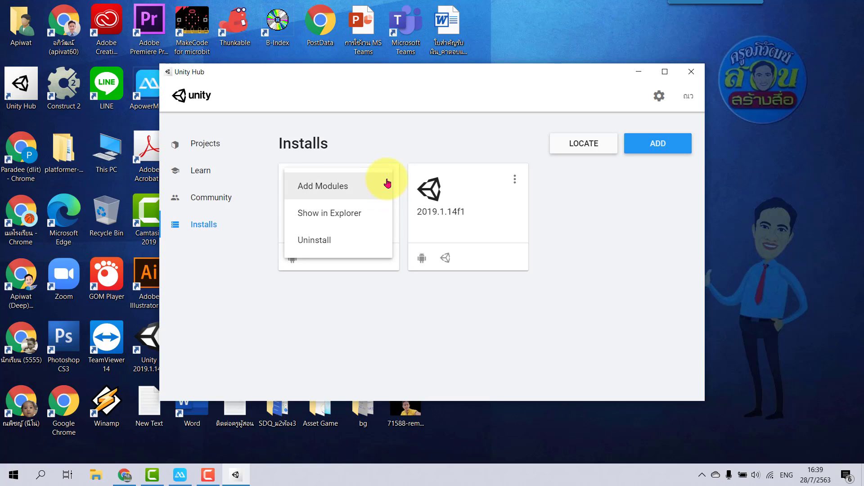
{"action": "left_click", "coordinate": [337, 190]}
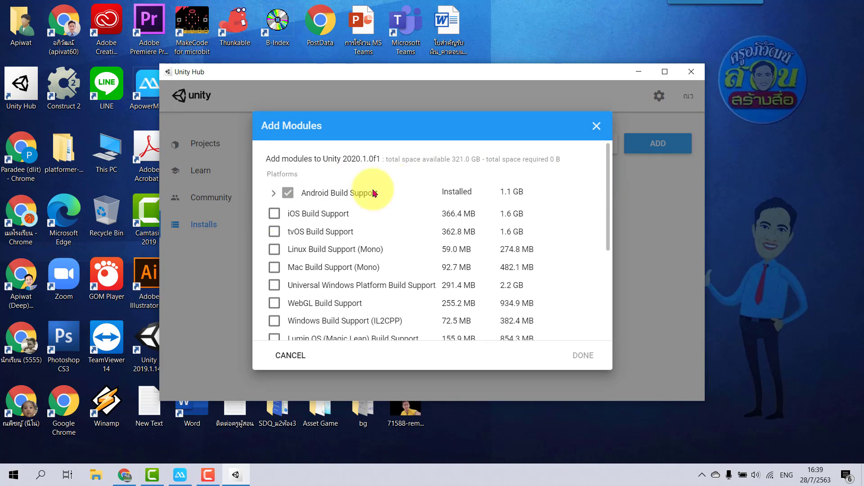
{"action": "left_click", "coordinate": [273, 195]}
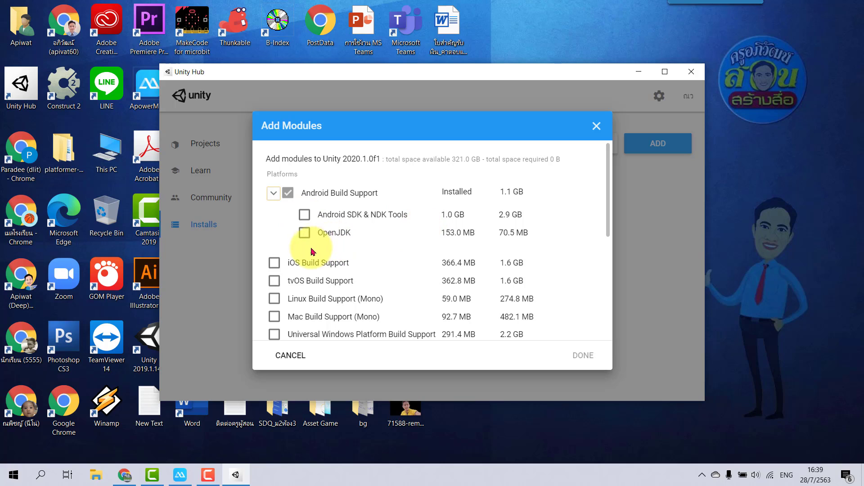
{"action": "left_click", "coordinate": [306, 217]}
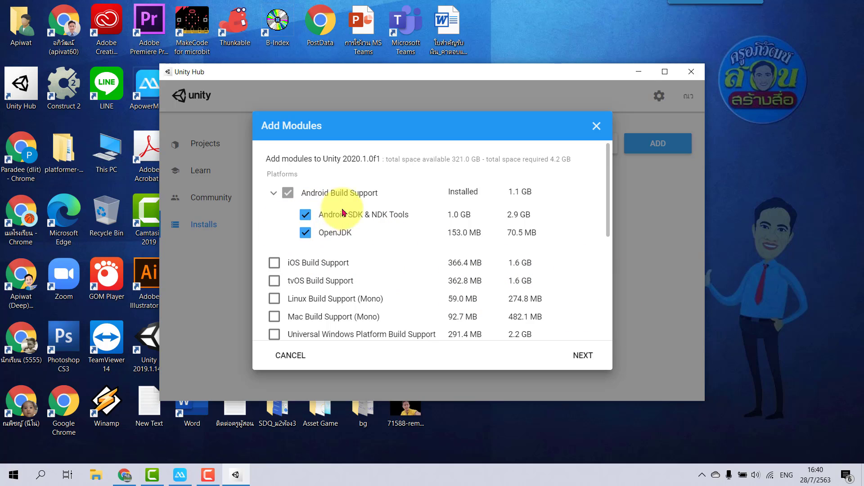
{"action": "left_click", "coordinate": [588, 361]}
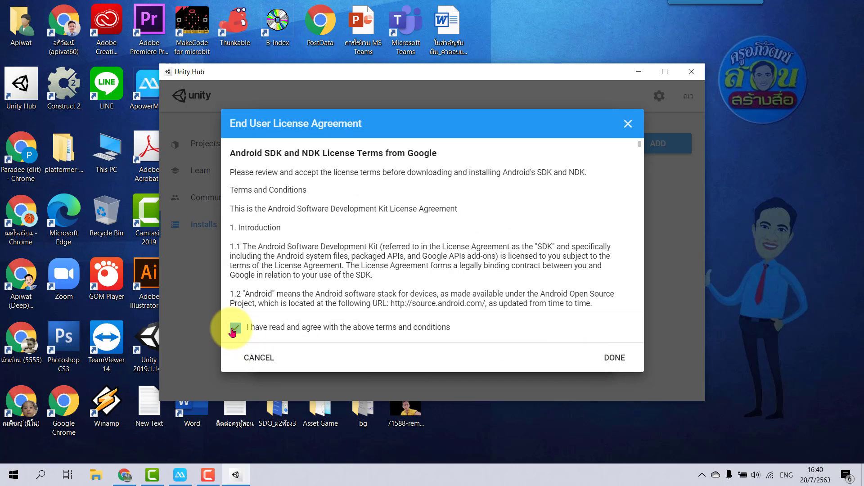
Accept the Android license terms and install the selected modules for 2020.1.0f1.
{"action": "left_click", "coordinate": [617, 359]}
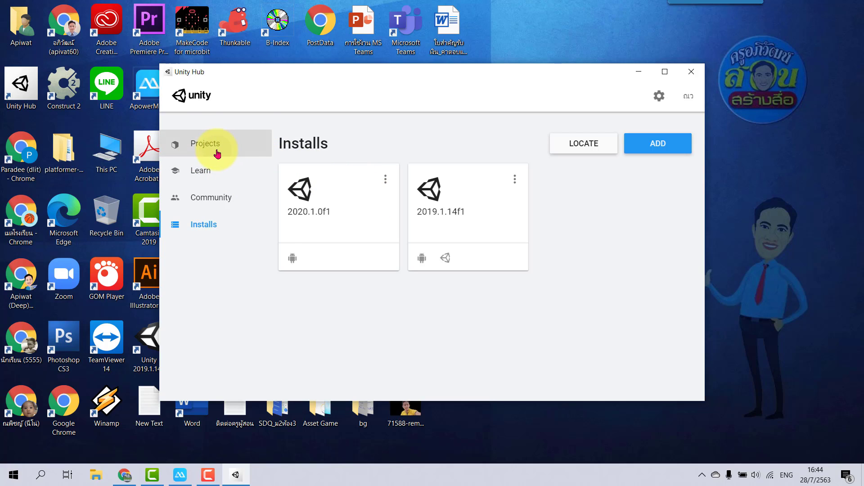
Open the AR 2020 project from Unity Hub's Projects list.
{"action": "left_click", "coordinate": [217, 151]}
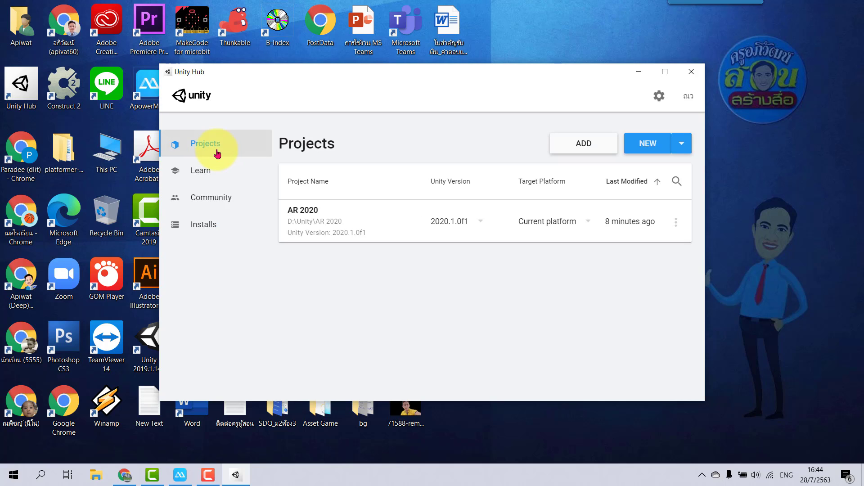
{"action": "left_click", "coordinate": [314, 224]}
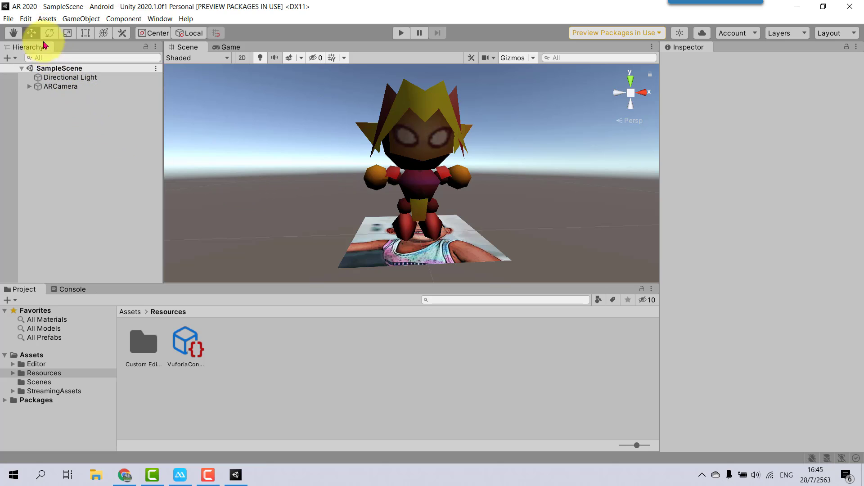
In Preferences > External Tools, tick 'Android NDK Installed with Unity', then close Preferences.
{"action": "left_click", "coordinate": [26, 19]}
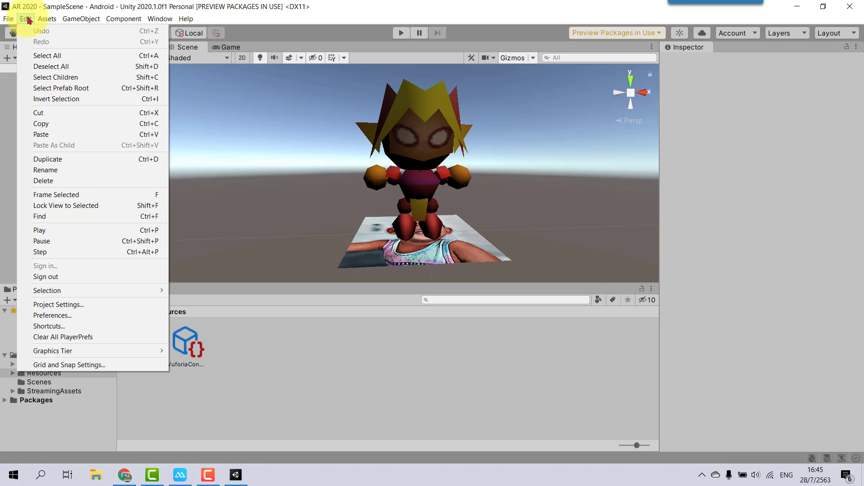
{"action": "left_click", "coordinate": [76, 318]}
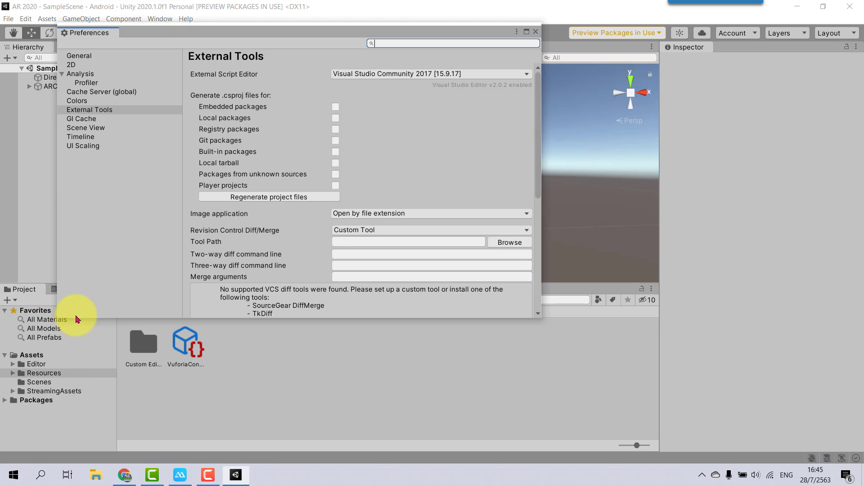
{"action": "left_click", "coordinate": [109, 109]}
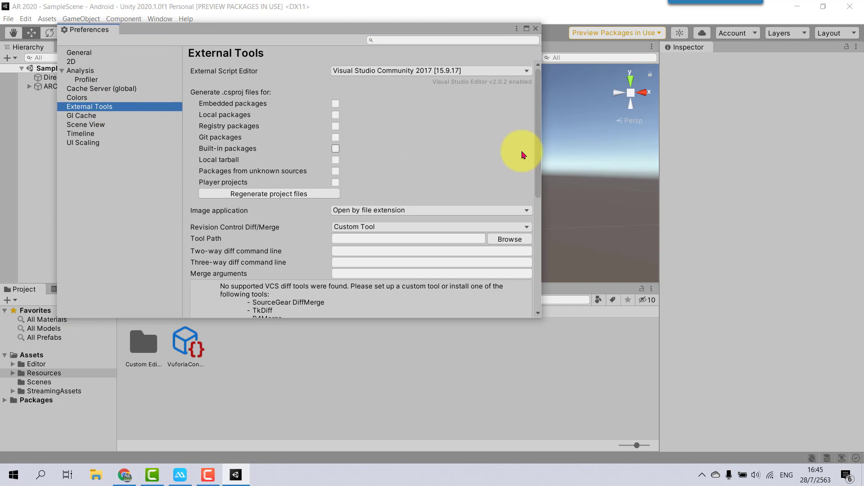
{"action": "left_click_drag", "start_coordinate": [537, 133], "coordinate": [535, 263]}
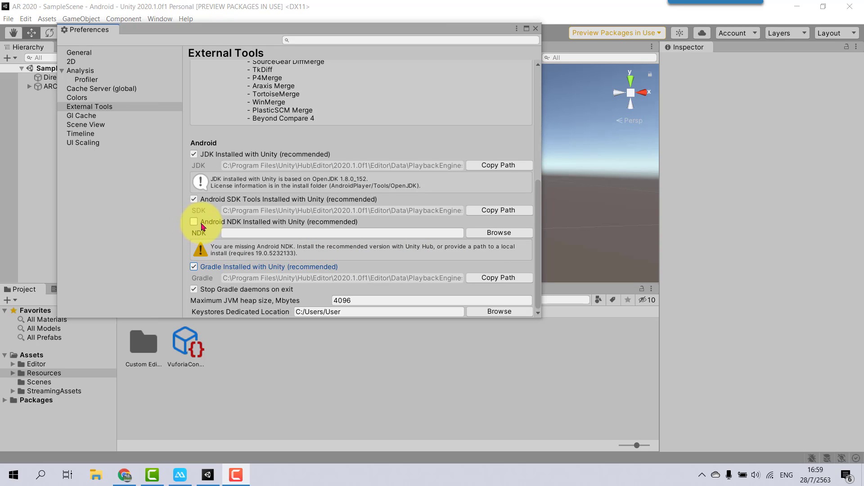
{"action": "left_click", "coordinate": [194, 224]}
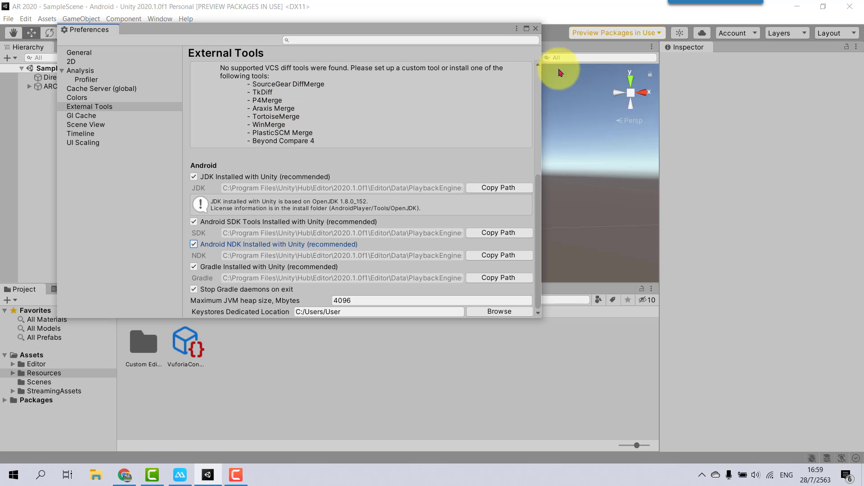
{"action": "left_click", "coordinate": [536, 29]}
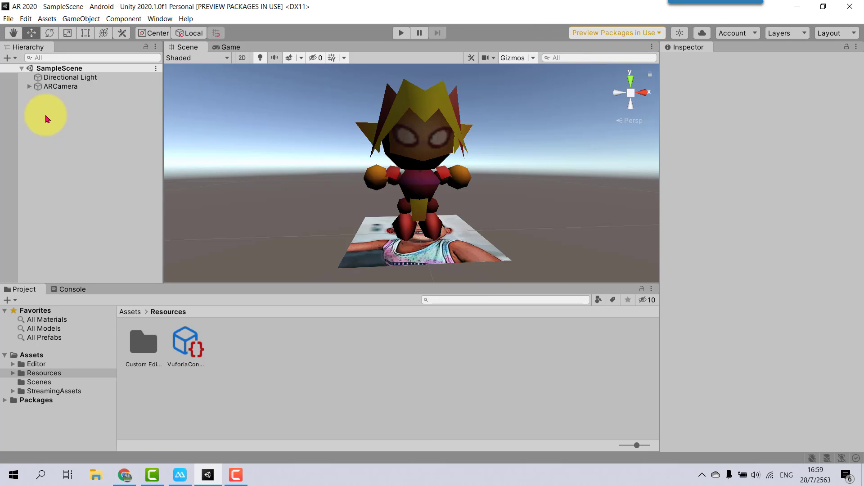
In Build Settings, switch the platform from PC, Mac & Linux Standalone to Android.
{"action": "left_click", "coordinate": [8, 20]}
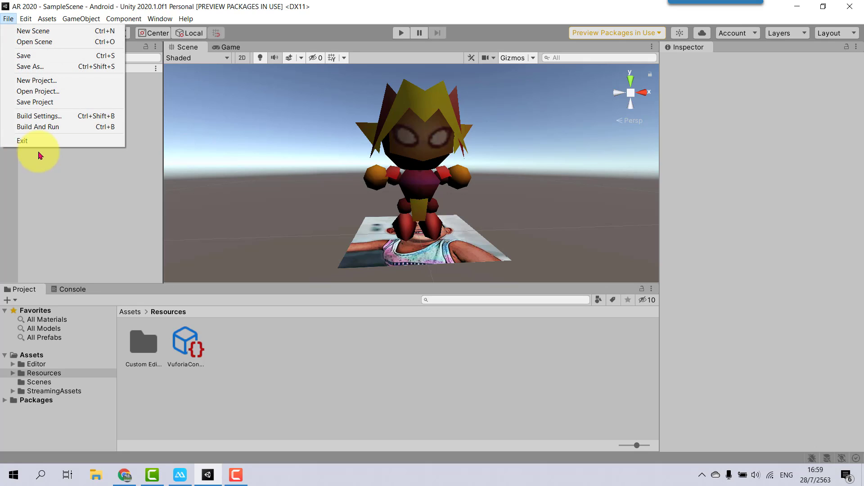
{"action": "left_click", "coordinate": [70, 120]}
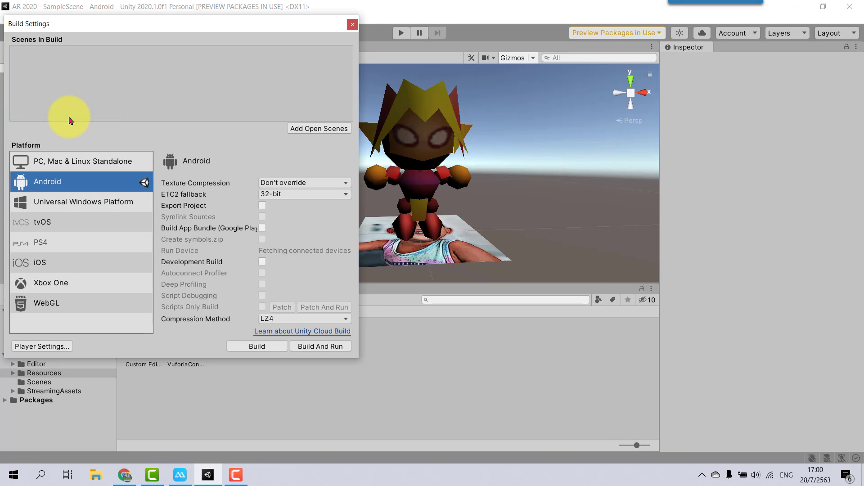
{"action": "left_click", "coordinate": [83, 165]}
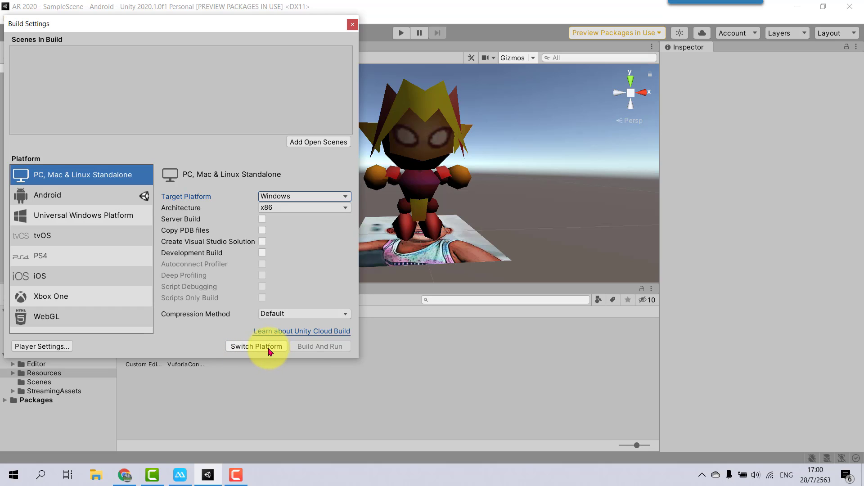
{"action": "left_click", "coordinate": [72, 196]}
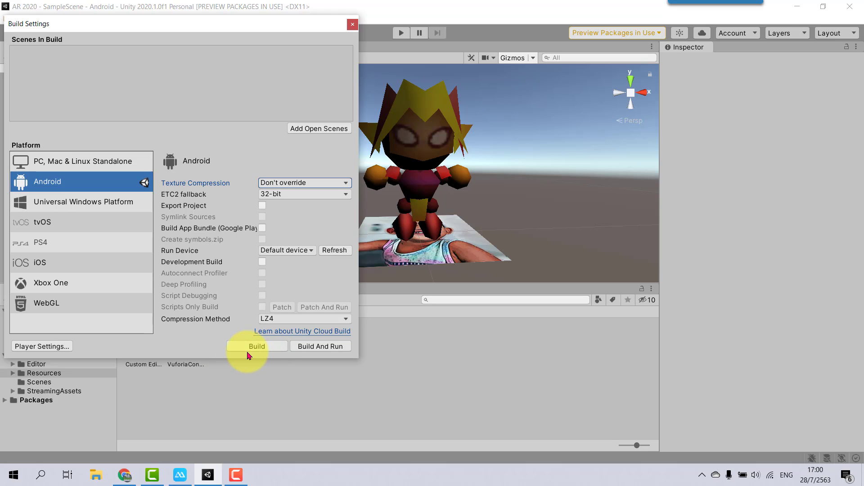
{"action": "left_click", "coordinate": [48, 349]}
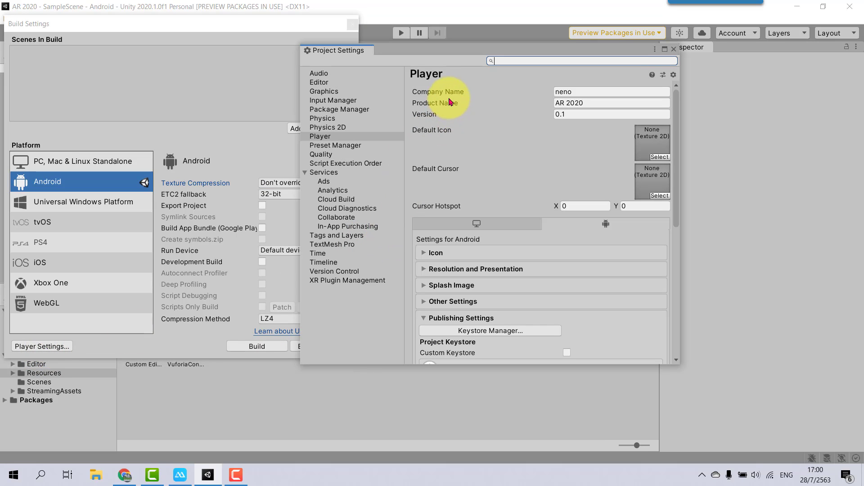
{"action": "left_click", "coordinate": [590, 92]}
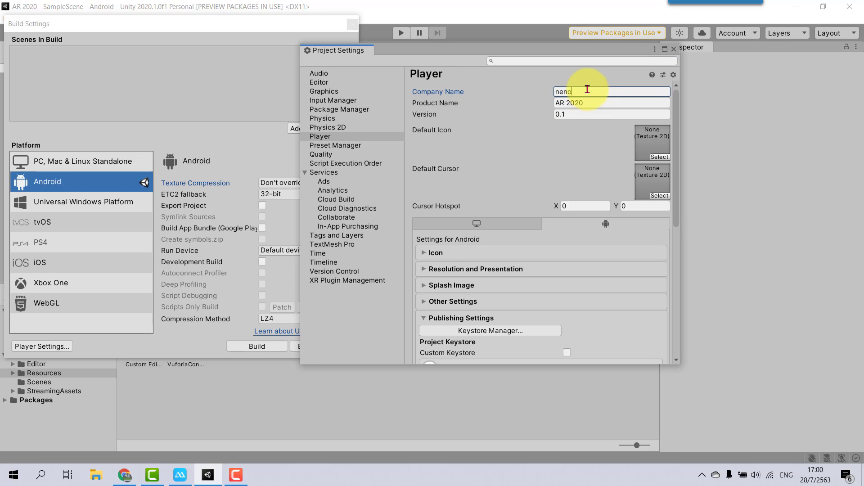
{"action": "left_click_drag", "start_coordinate": [589, 89], "coordinate": [525, 88]}
{"action": "left_click_drag", "start_coordinate": [590, 92], "coordinate": [525, 88]}
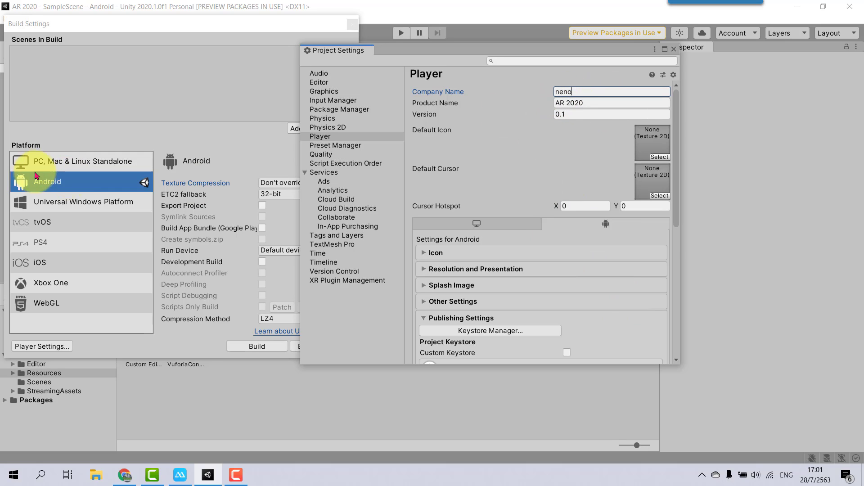
{"action": "left_click", "coordinate": [320, 140]}
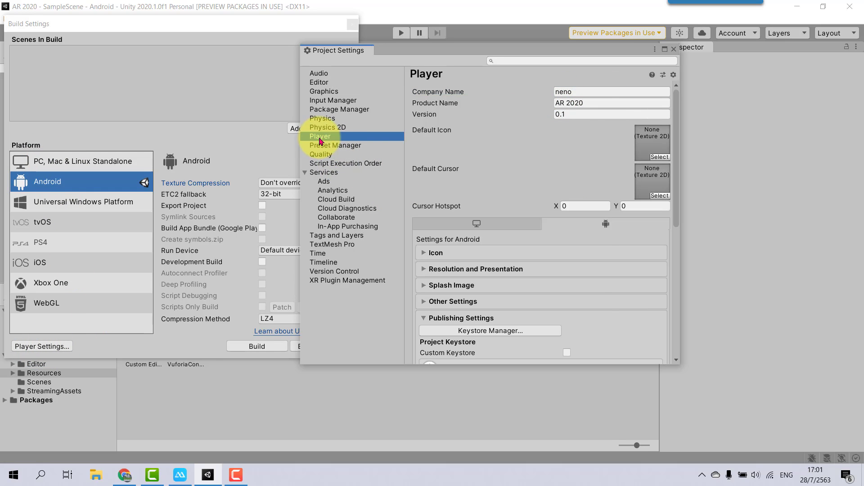
{"action": "left_click", "coordinate": [586, 103]}
{"action": "scroll", "coordinate": [581, 267], "scroll_direction": "down", "scroll_amount": 4}
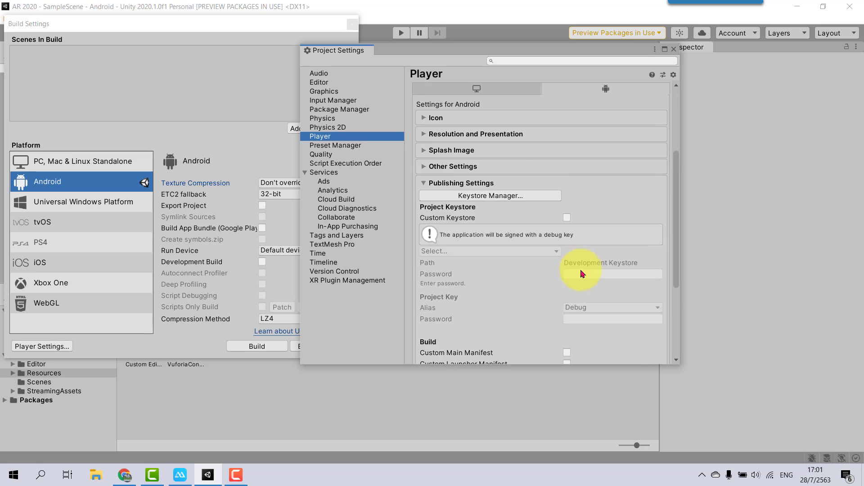
{"action": "scroll", "coordinate": [584, 270], "scroll_direction": "down", "scroll_amount": 1}
{"action": "scroll", "coordinate": [520, 166], "scroll_direction": "down", "scroll_amount": 3}
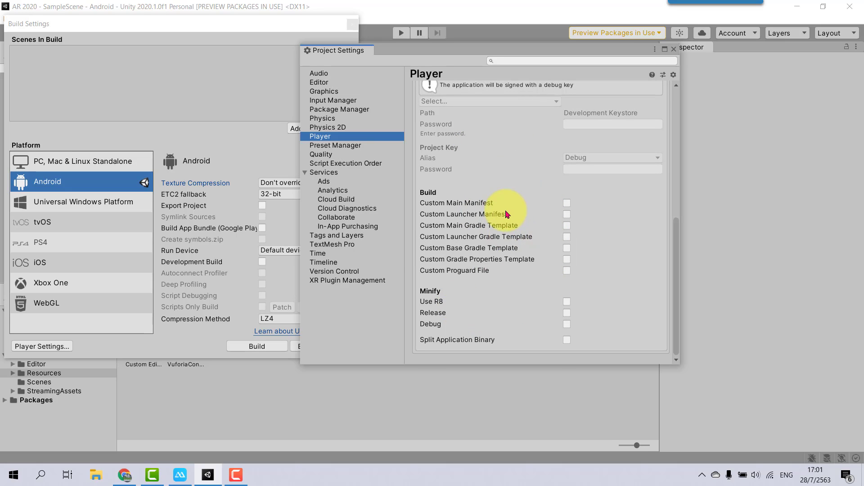
{"action": "mouse_move", "coordinate": [505, 214]}
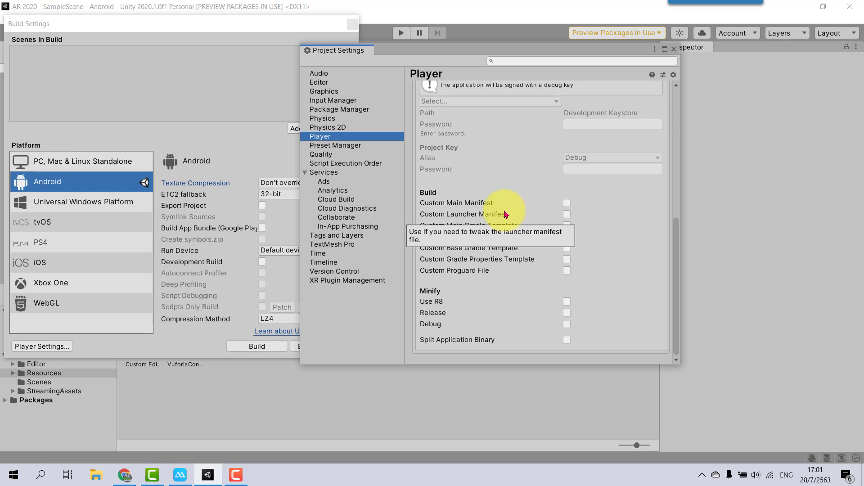
{"action": "left_click", "coordinate": [674, 49]}
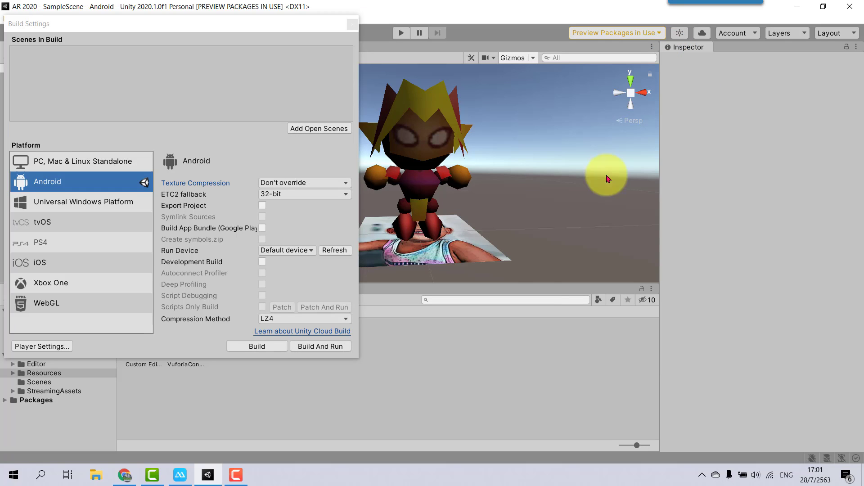
Build the Android app, saving it as ar2020 APK in the AR 2020 folder.
{"action": "left_click", "coordinate": [251, 349]}
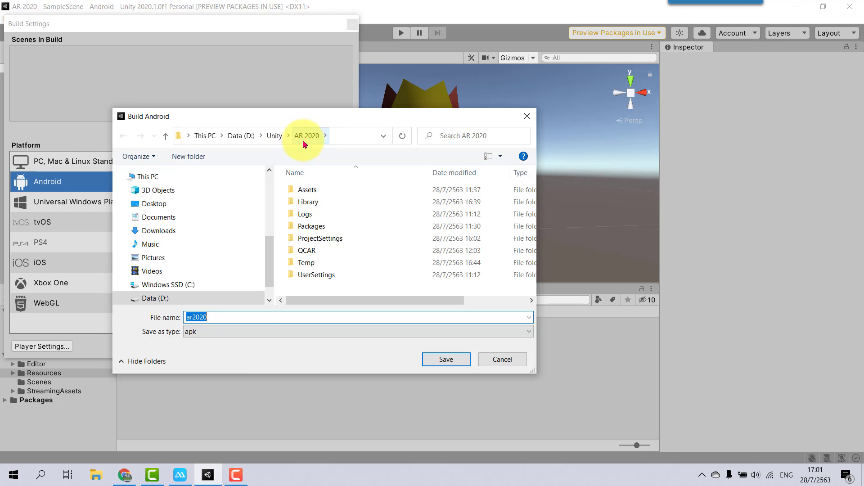
{"action": "left_click", "coordinate": [229, 320]}
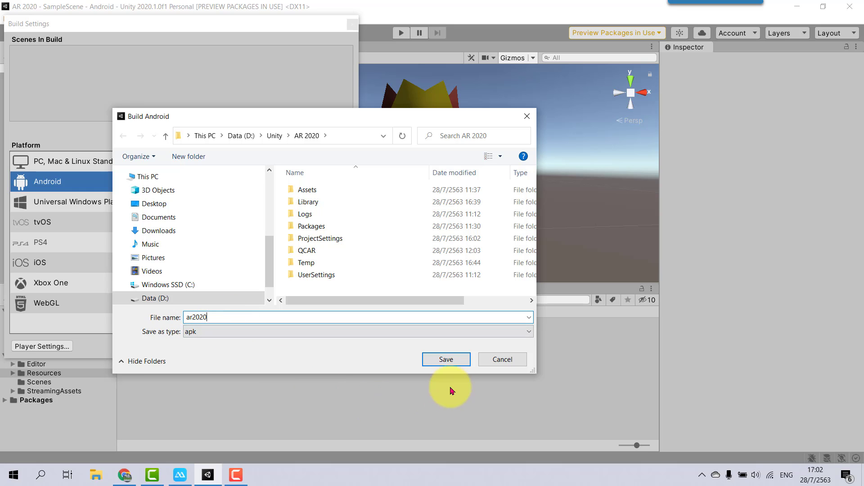
{"action": "left_click", "coordinate": [443, 359]}
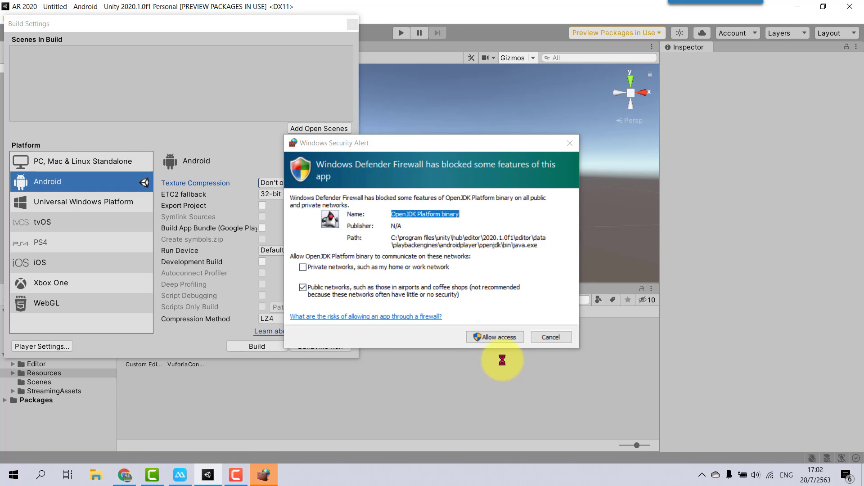
Allow the OpenJDK Platform binary through the Windows firewall so the build completes.
{"action": "left_click", "coordinate": [495, 338]}
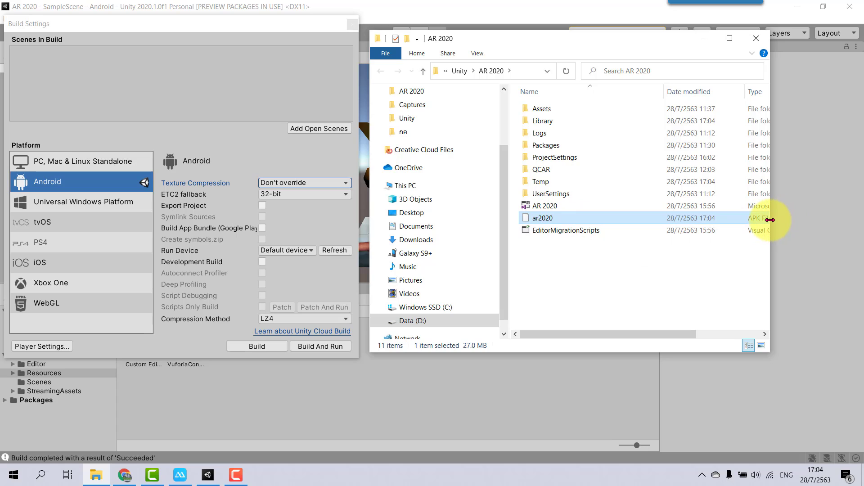
Copy the ar2020 APK file from the project's build folder.
{"action": "left_click_drag", "start_coordinate": [769, 220], "coordinate": [821, 219]}
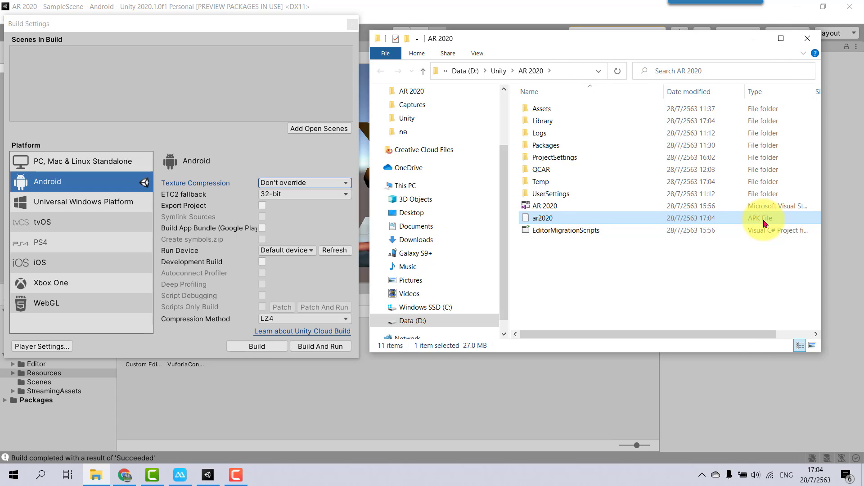
{"action": "right_click", "coordinate": [566, 221]}
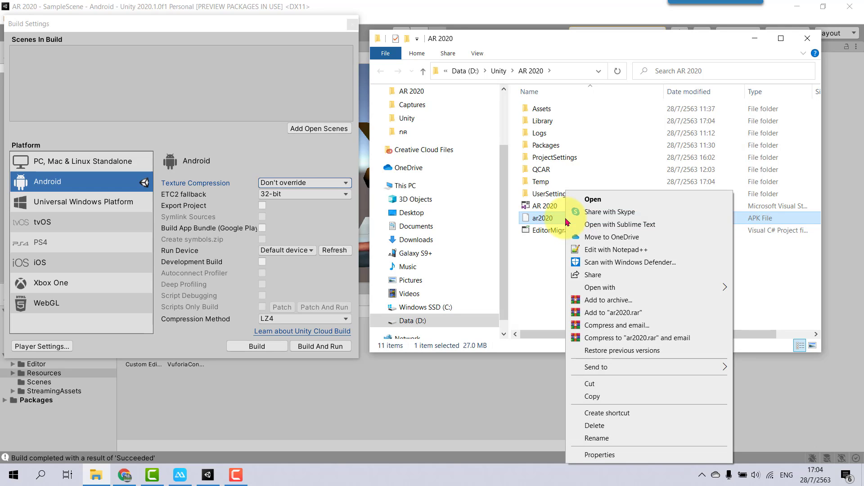
{"action": "left_click", "coordinate": [610, 396]}
Paste the APK into the Galaxy S9+ phone's Phone > Download folder.
{"action": "scroll", "coordinate": [503, 300], "scroll_direction": "down", "scroll_amount": 1}
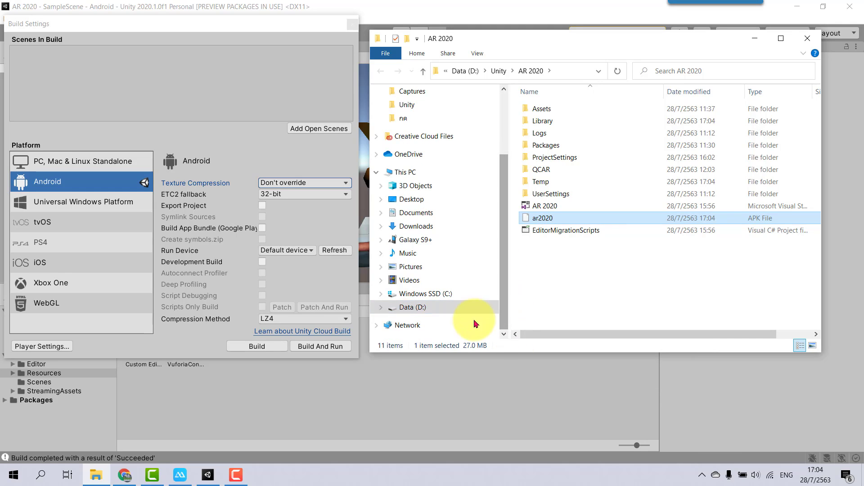
{"action": "scroll", "coordinate": [440, 193], "scroll_direction": "up", "scroll_amount": 3}
{"action": "scroll", "coordinate": [443, 194], "scroll_direction": "up", "scroll_amount": 2}
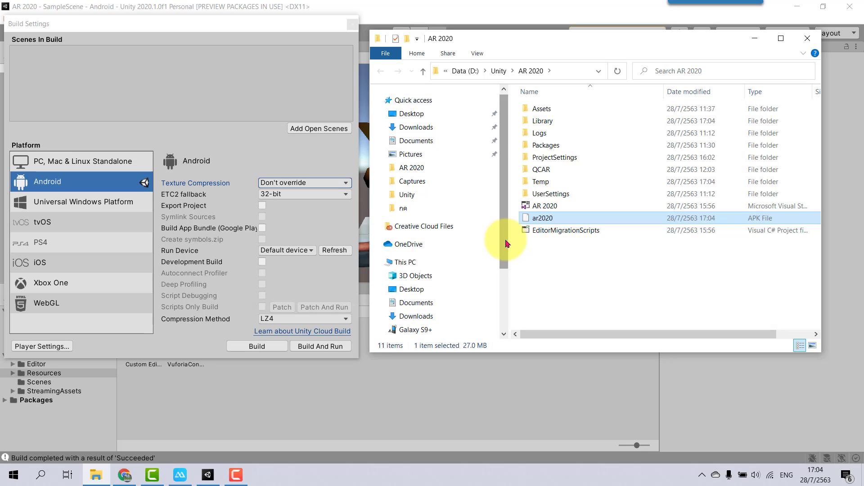
{"action": "left_click_drag", "start_coordinate": [507, 247], "coordinate": [499, 351]}
{"action": "left_click", "coordinate": [423, 245]}
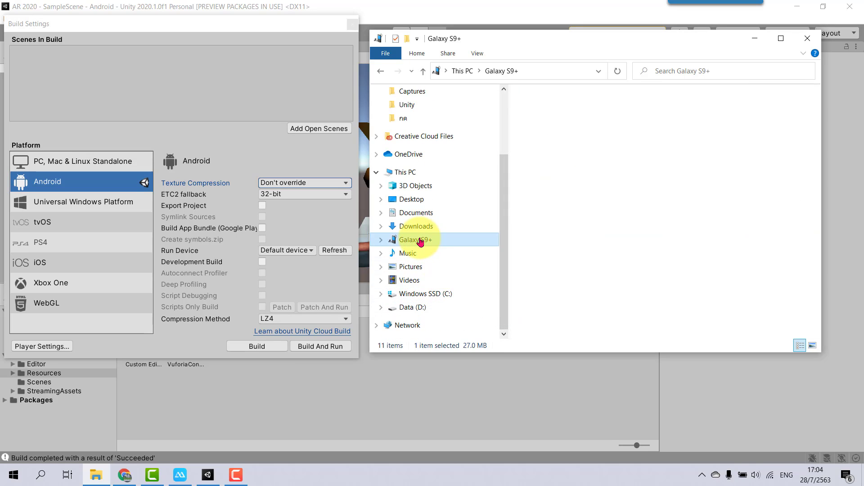
{"action": "double_click", "coordinate": [551, 109]}
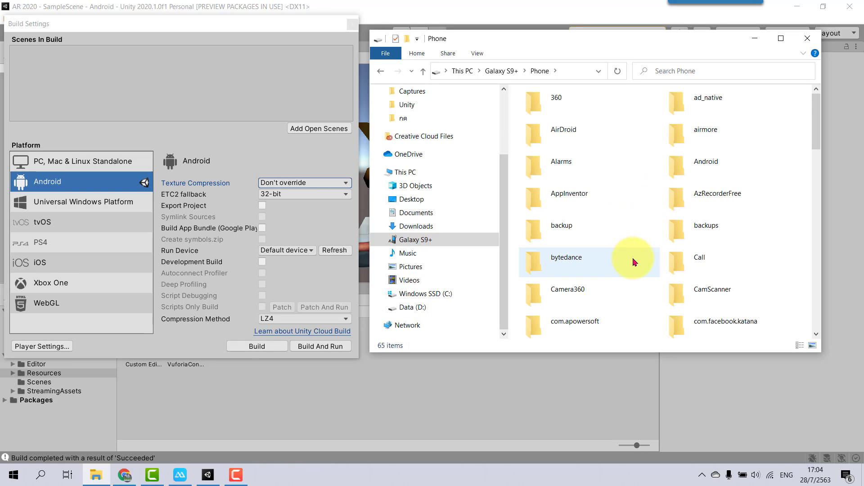
{"action": "scroll", "coordinate": [635, 262], "scroll_direction": "down", "scroll_amount": 2}
{"action": "scroll", "coordinate": [634, 262], "scroll_direction": "down", "scroll_amount": 3}
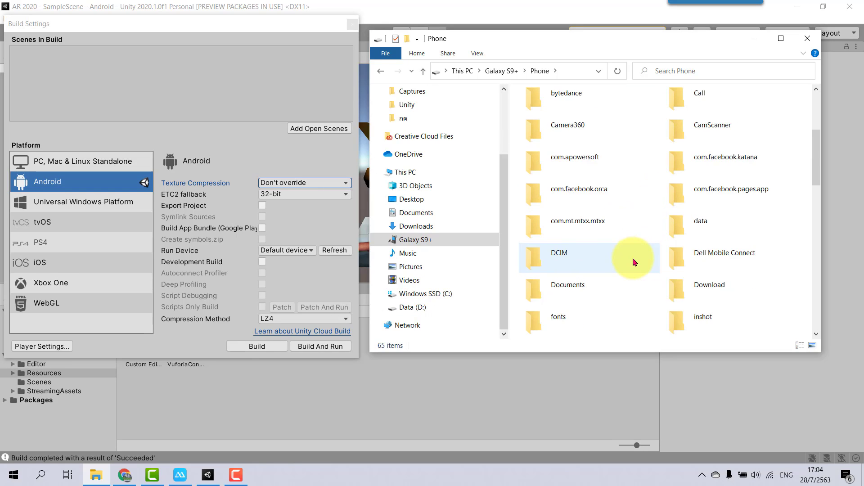
{"action": "left_click", "coordinate": [704, 284]}
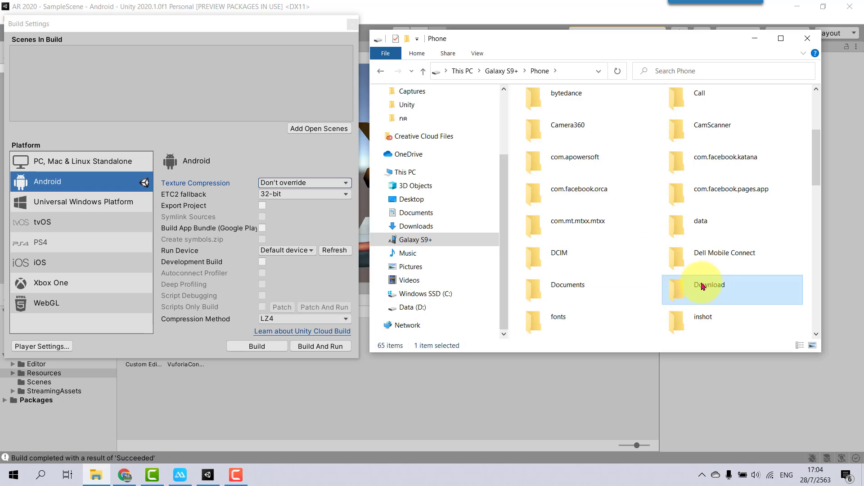
{"action": "double_click", "coordinate": [735, 289]}
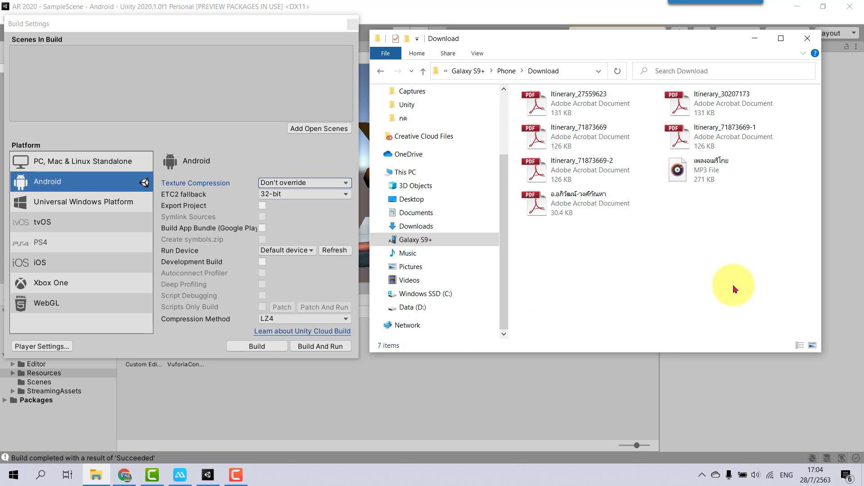
{"action": "right_click", "coordinate": [646, 256]}
{"action": "left_click", "coordinate": [680, 318]}
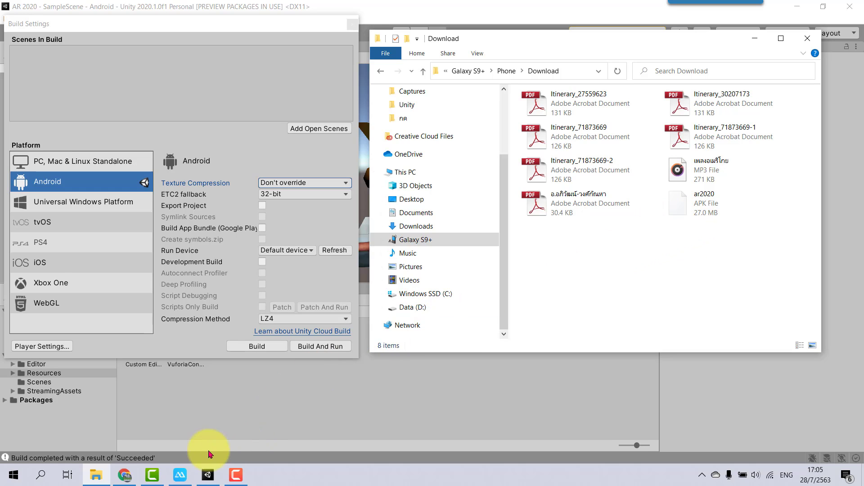
Mirror the phone over USB in ApowerMirror and launch ES File Explorer from its home screen.
{"action": "left_click", "coordinate": [182, 476]}
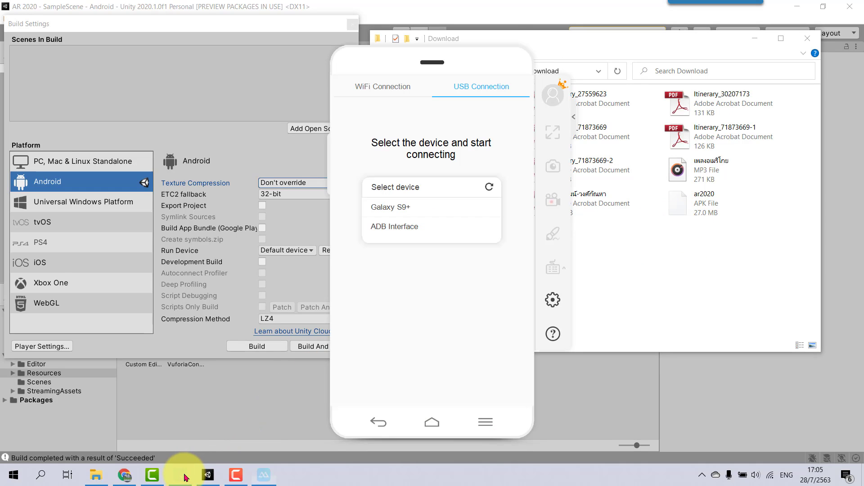
{"action": "left_click", "coordinate": [403, 207]}
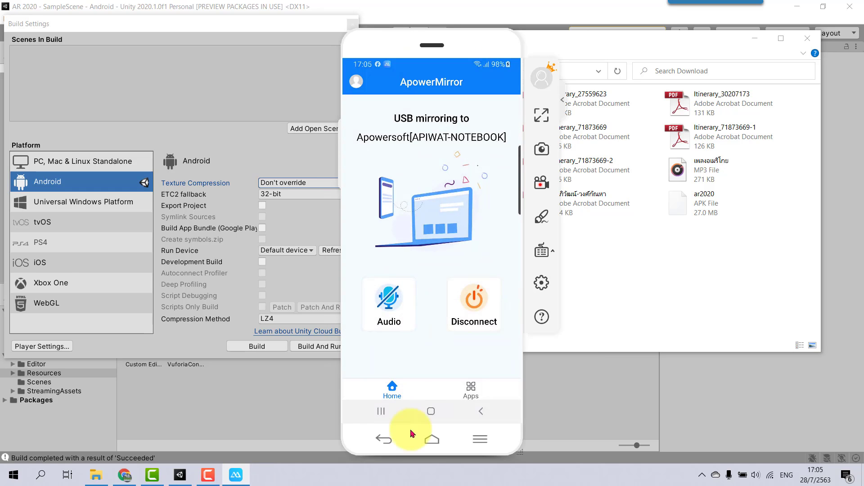
{"action": "left_click", "coordinate": [431, 412]}
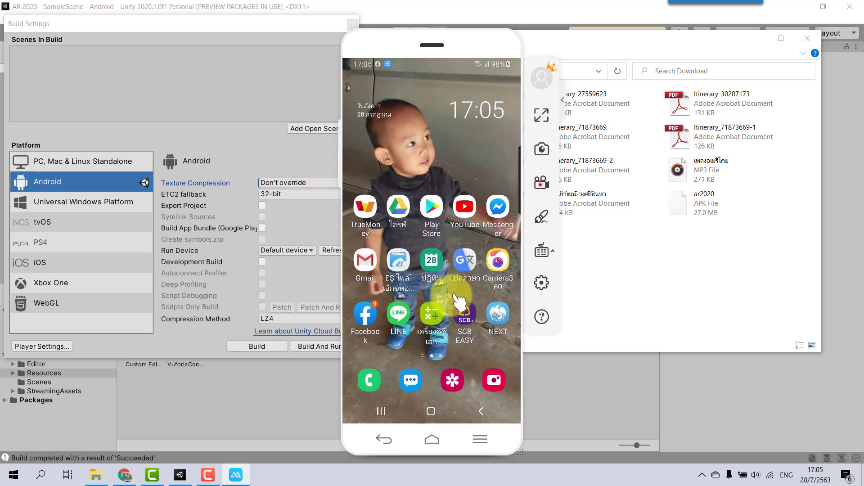
{"action": "left_click", "coordinate": [399, 262]}
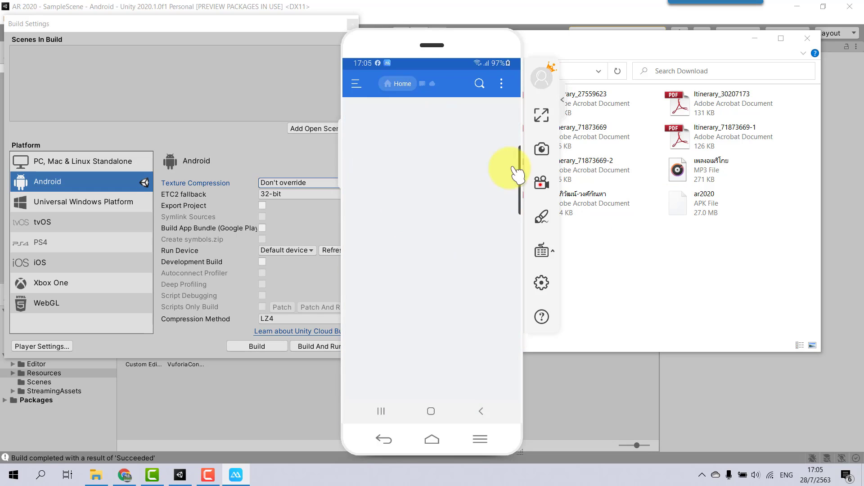
In fullscreen mirroring, open ar2020.apk from Internal Storage > Download.
{"action": "left_click", "coordinate": [539, 114]}
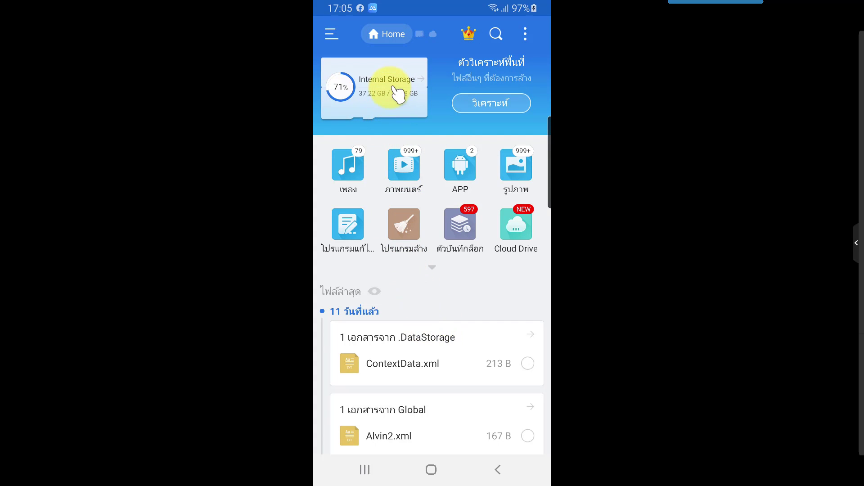
{"action": "left_click", "coordinate": [396, 87]}
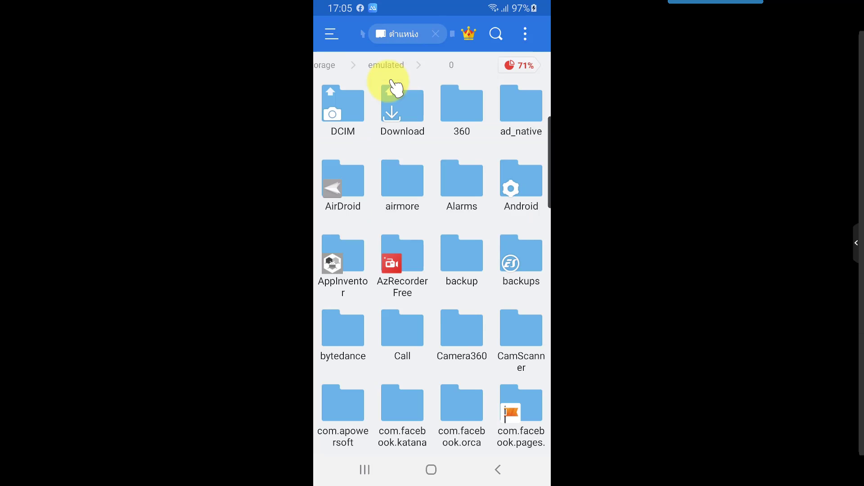
{"action": "left_click", "coordinate": [410, 108]}
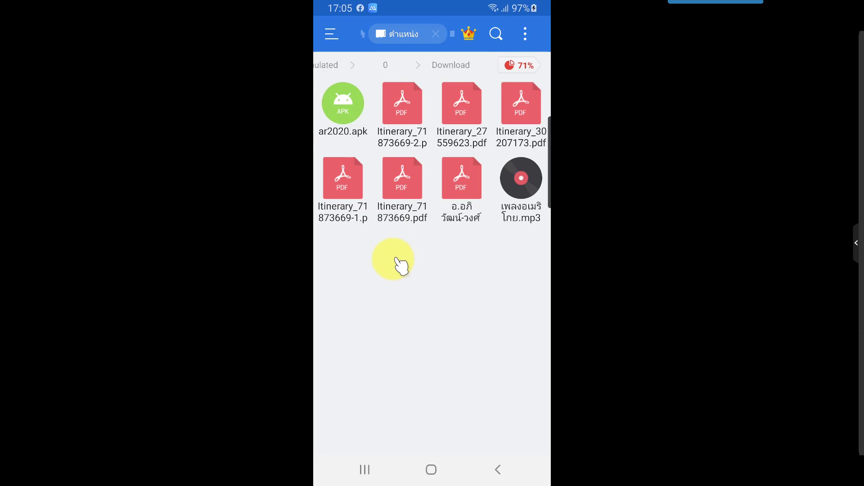
{"action": "left_click", "coordinate": [347, 111]}
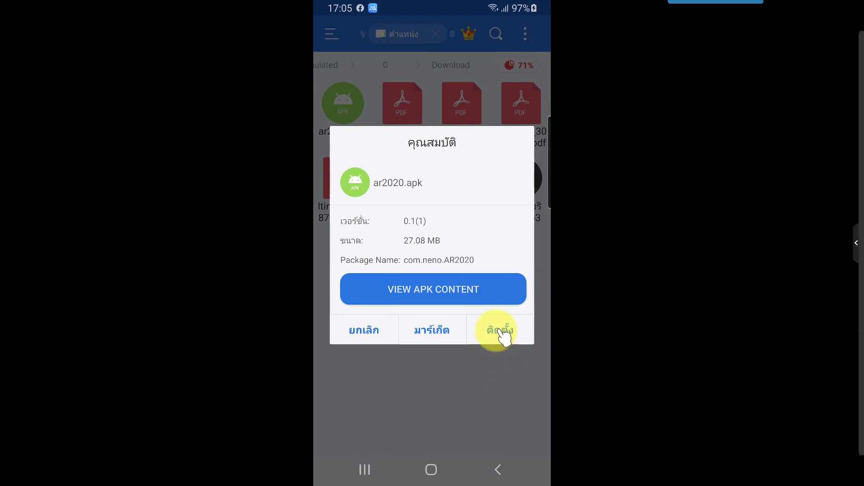
Install AR 2020 past the Play Protect warning without sending it for scanning, then open it.
{"action": "left_click", "coordinate": [500, 331]}
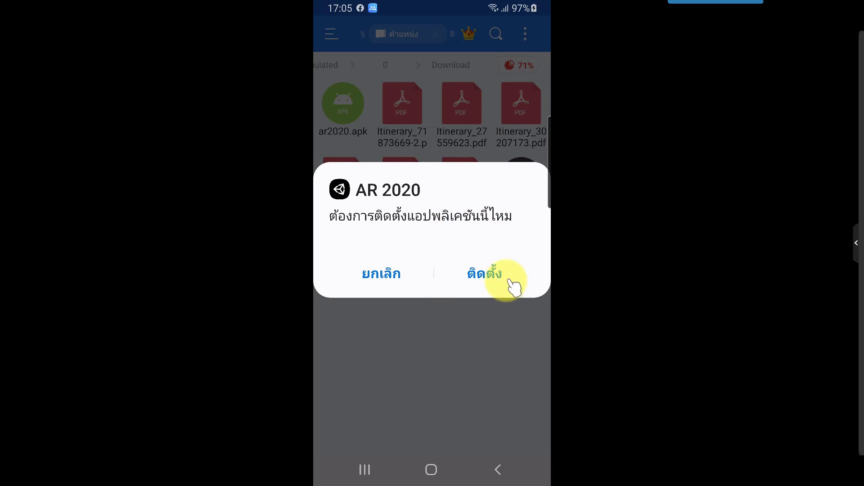
{"action": "left_click", "coordinate": [497, 276]}
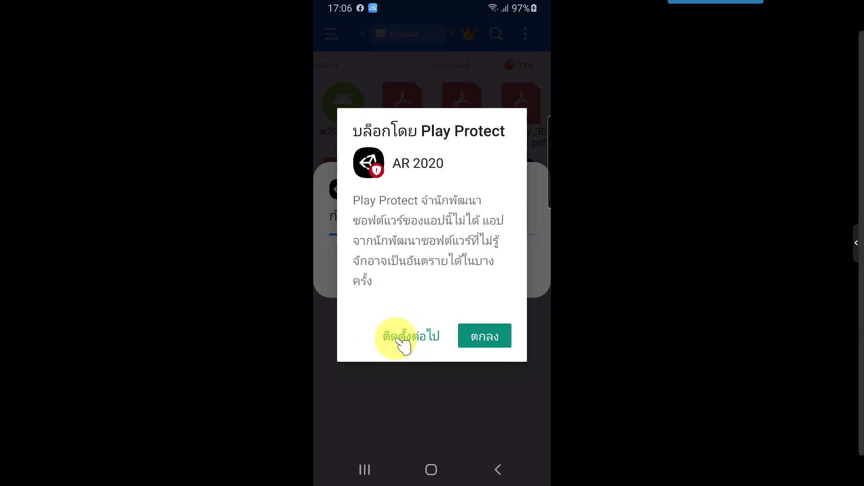
{"action": "left_click", "coordinate": [398, 337]}
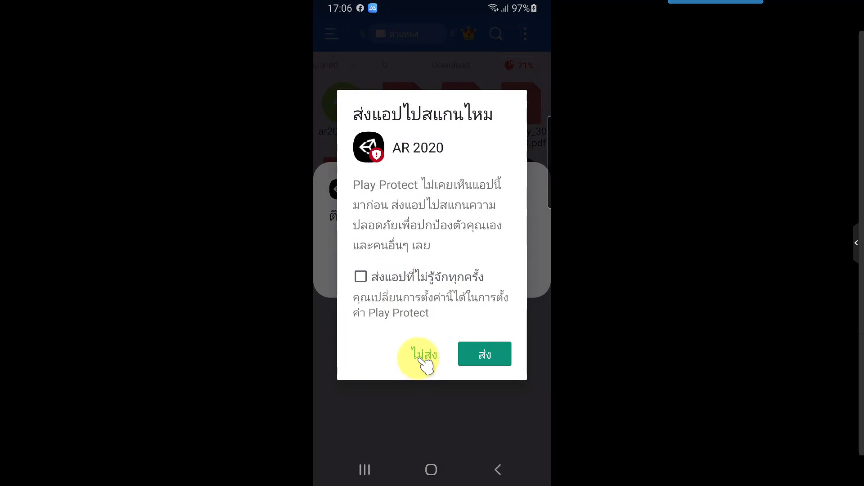
{"action": "left_click", "coordinate": [422, 359]}
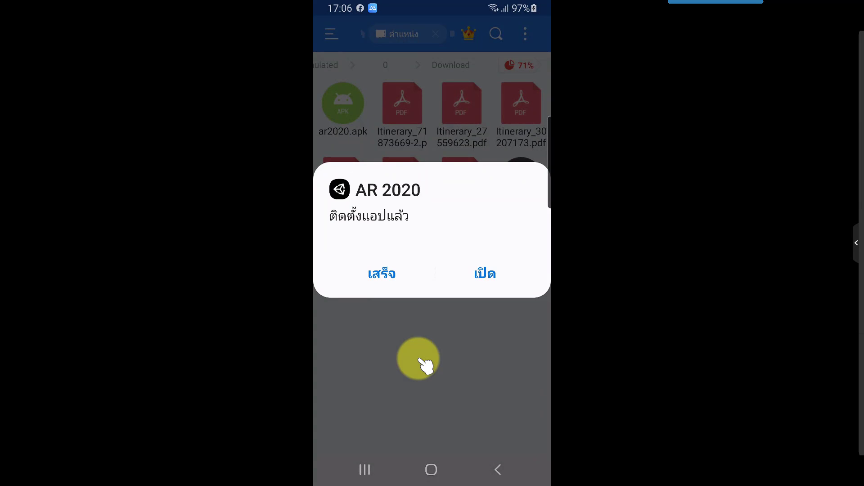
{"action": "left_click", "coordinate": [487, 277]}
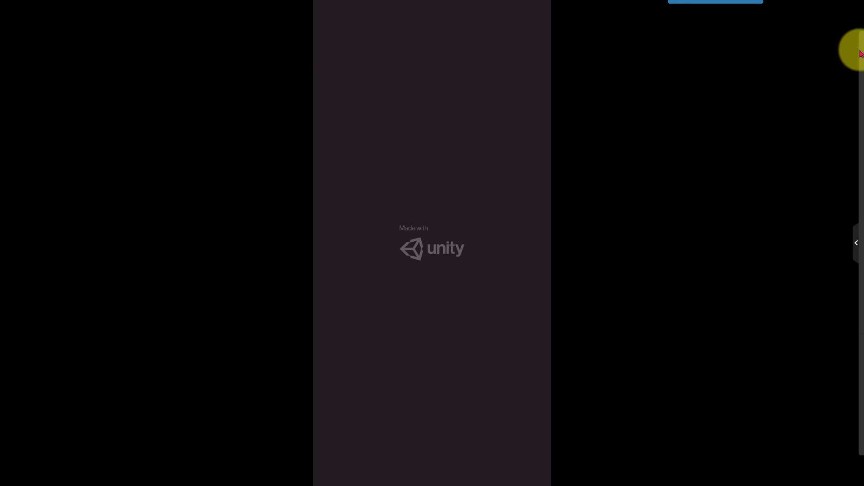
Exit fullscreen, minimize the file window, and grant AR 2020 camera permission.
{"action": "left_click", "coordinate": [843, 48]}
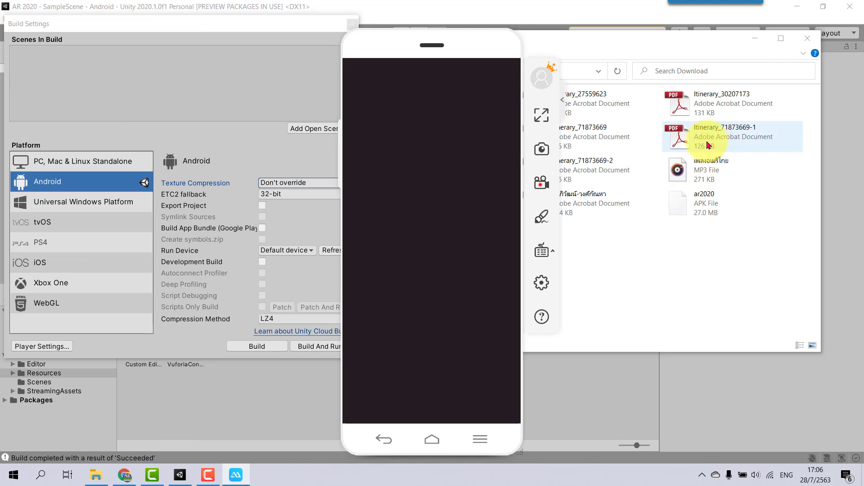
{"action": "left_click", "coordinate": [782, 42]}
{"action": "left_click", "coordinate": [778, 39]}
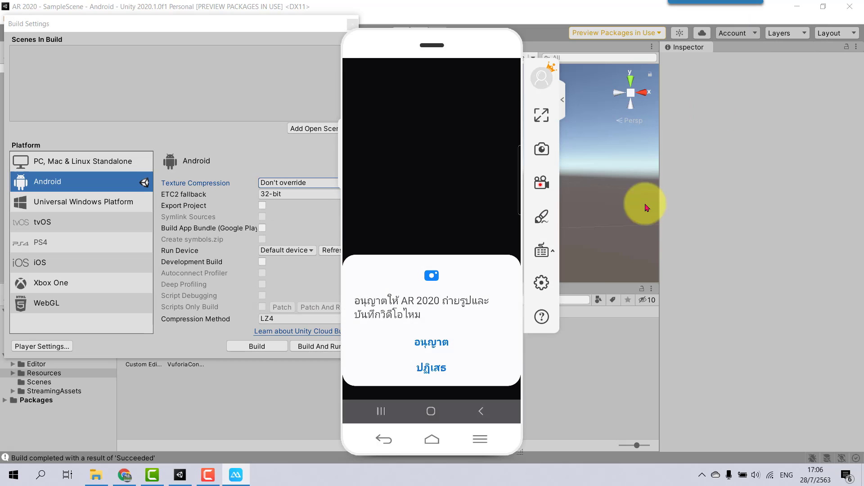
{"action": "left_click", "coordinate": [439, 344]}
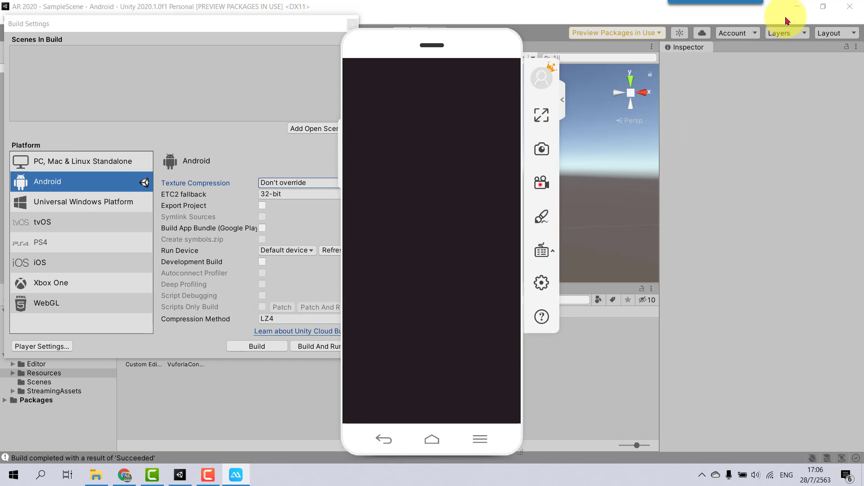
Minimize Unity and Chrome, and move the phone mirror window to the right of the desktop.
{"action": "left_click", "coordinate": [796, 8]}
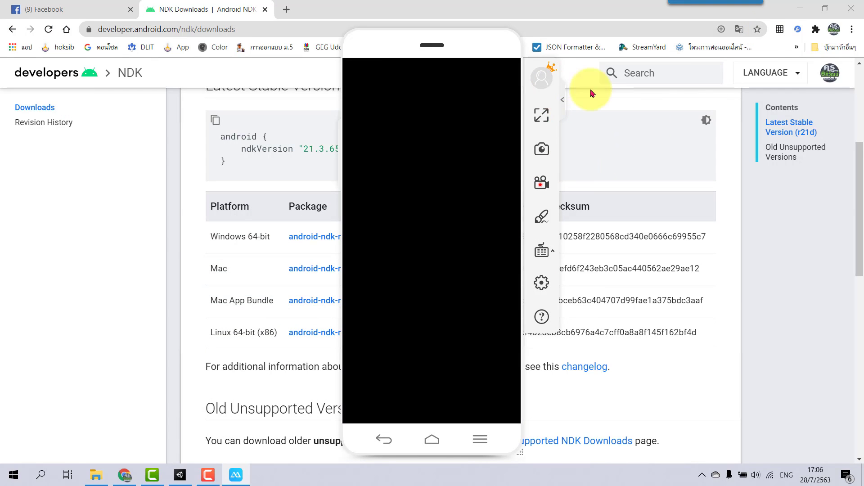
{"action": "left_click", "coordinate": [800, 8]}
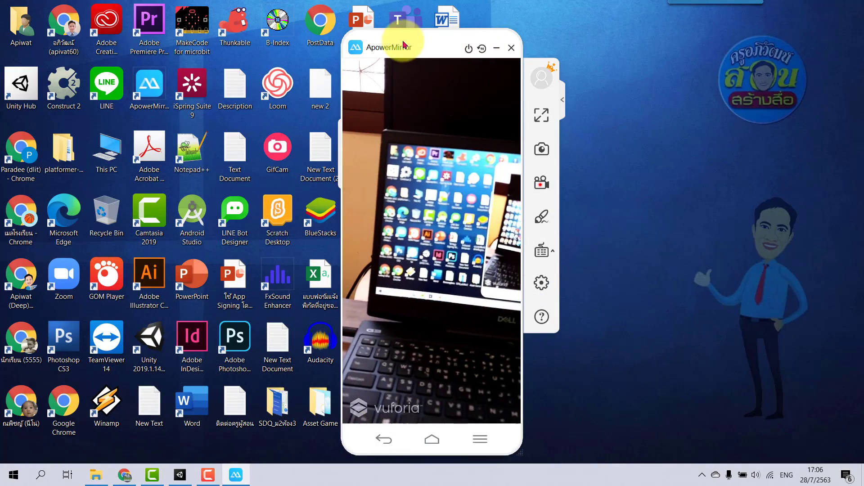
{"action": "left_click_drag", "start_coordinate": [408, 43], "coordinate": [617, 44]}
Open the target photo zoomed in twice and place the phone mirror beside it to show the 3D character.
{"action": "double_click", "coordinate": [449, 81]}
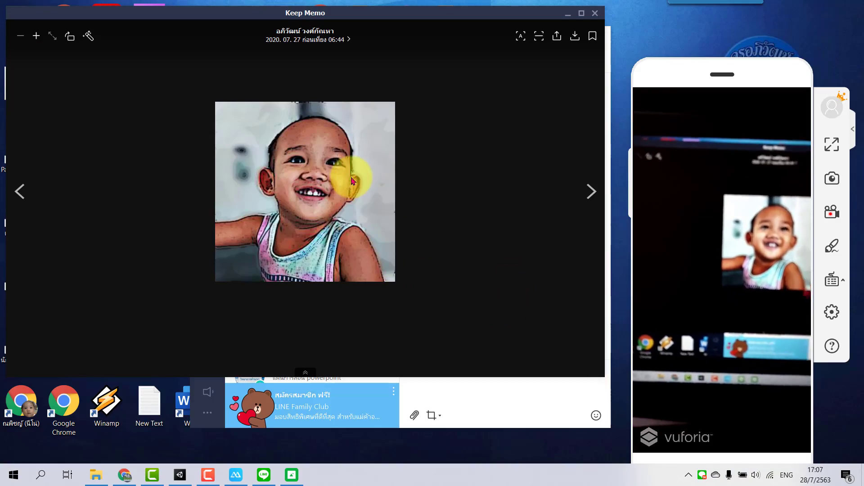
{"action": "left_click", "coordinate": [33, 37]}
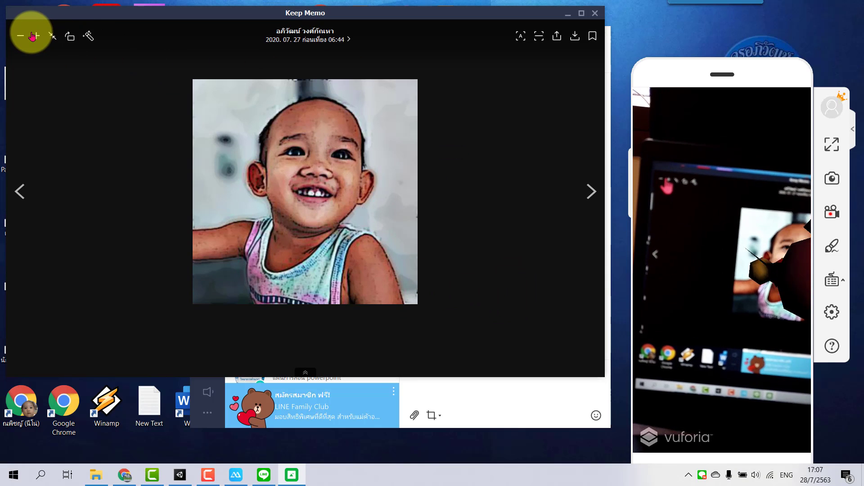
{"action": "left_click", "coordinate": [33, 36]}
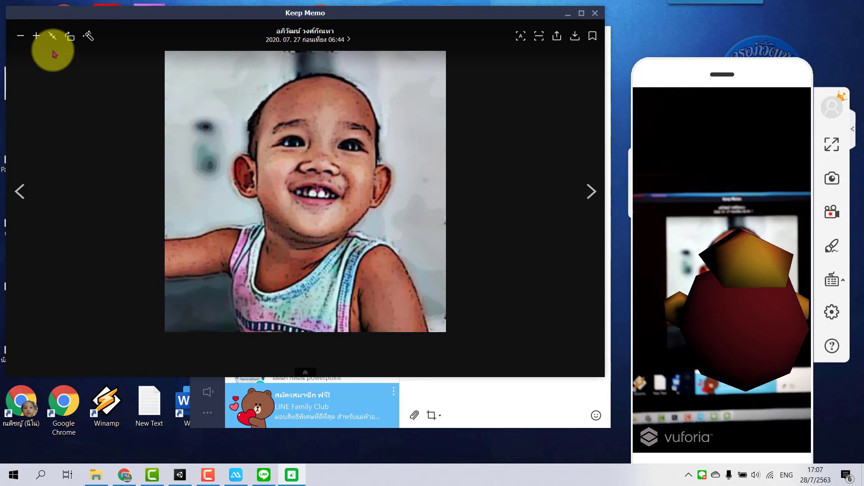
{"action": "left_click_drag", "start_coordinate": [655, 67], "coordinate": [546, 27]}
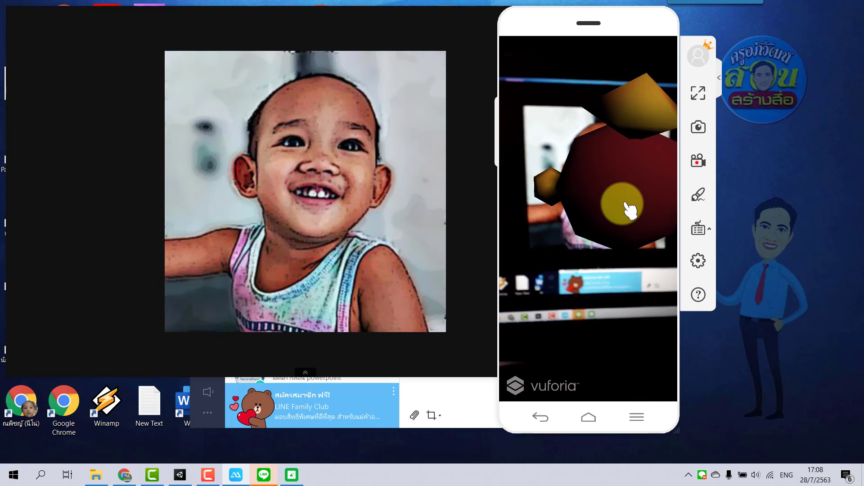
{"action": "mouse_move", "coordinate": [439, 227]}
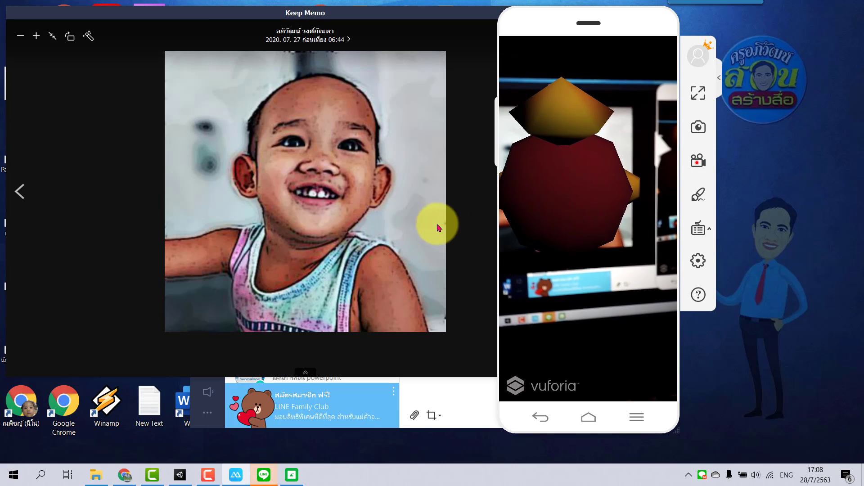